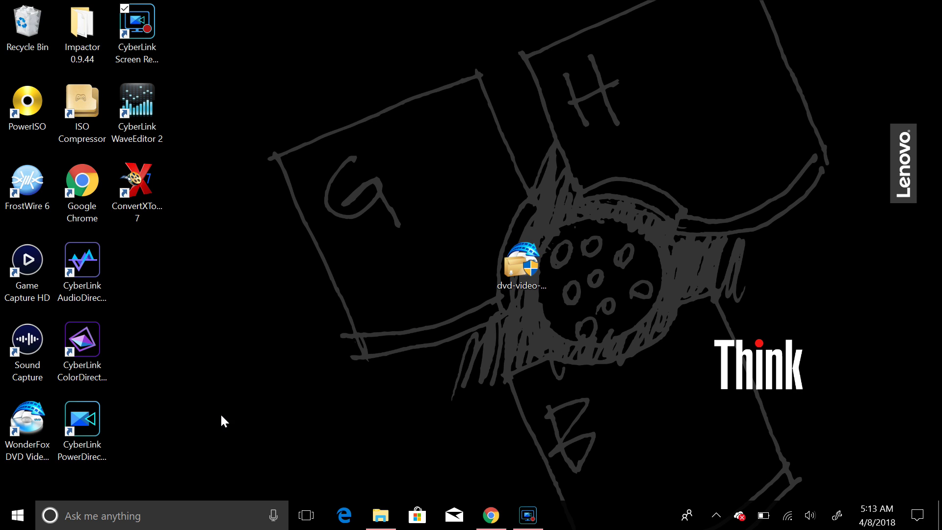
Select the WonderFox DVD Video Converter shortcut on the desktop
click(28, 426)
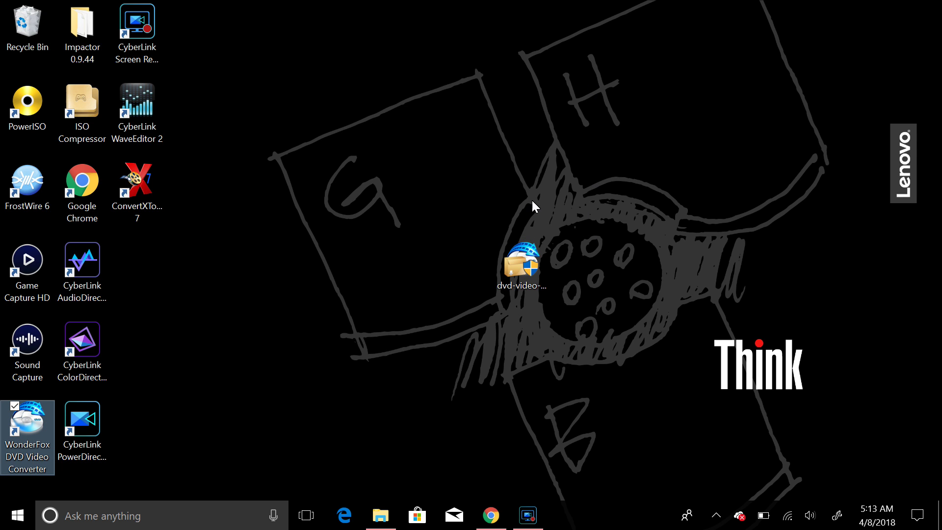
Launch WonderFox DVD Video Converter and bring up its output format picker
key(Return)
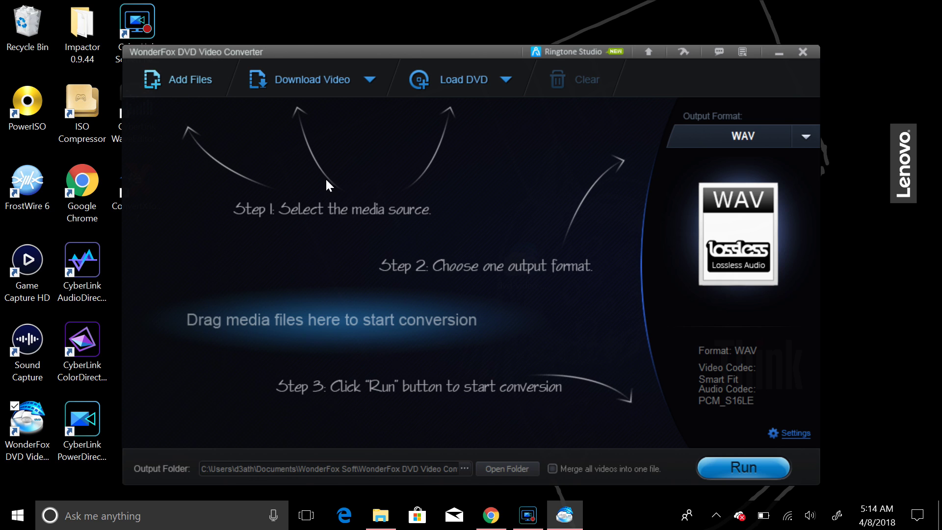
click(807, 142)
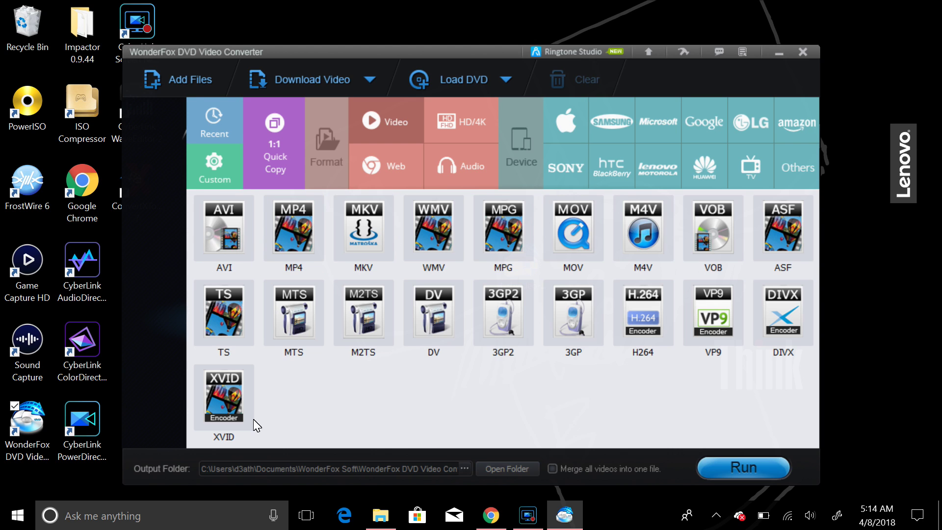
Toggle between the HD/4K and standard video format categories, then show the web formats
click(472, 125)
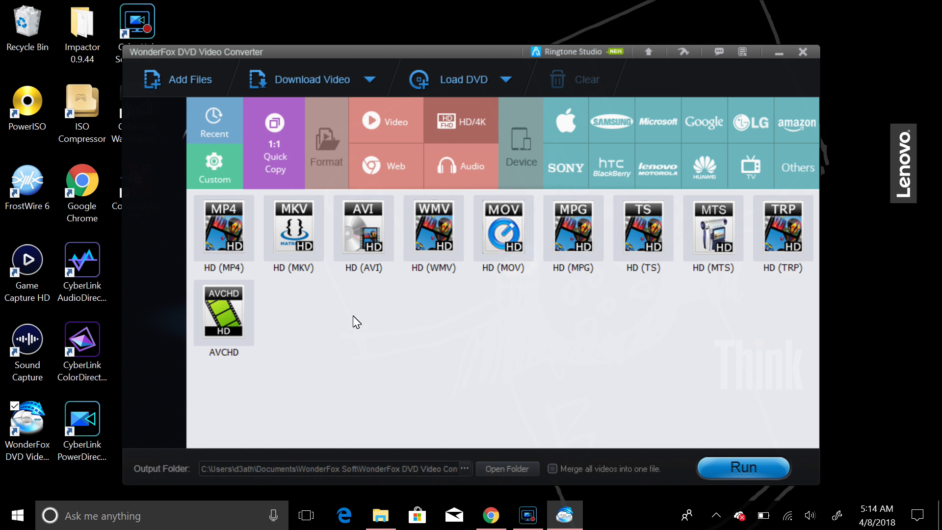
click(387, 122)
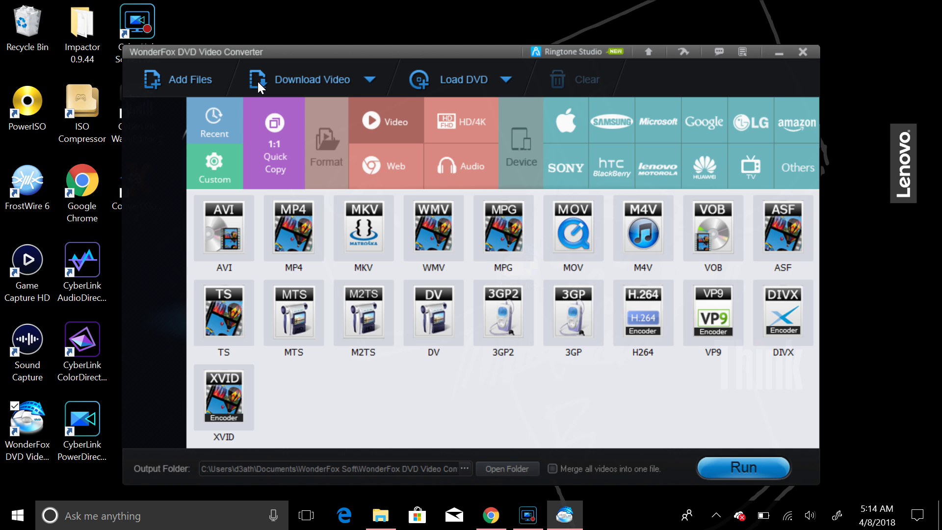
click(472, 116)
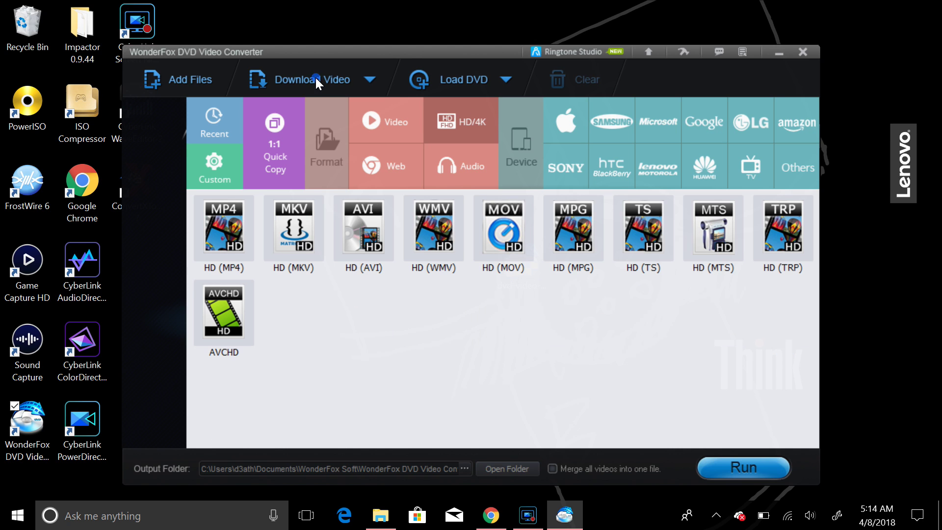
click(380, 118)
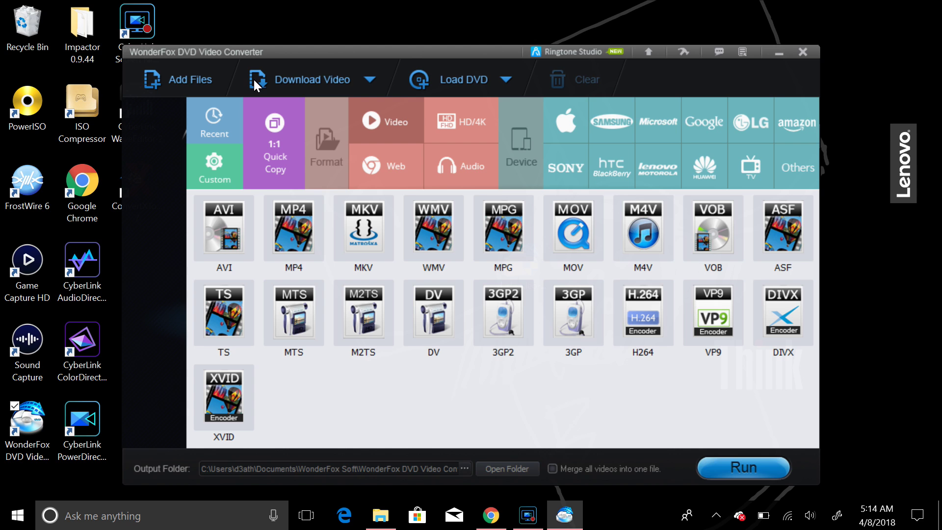
click(391, 161)
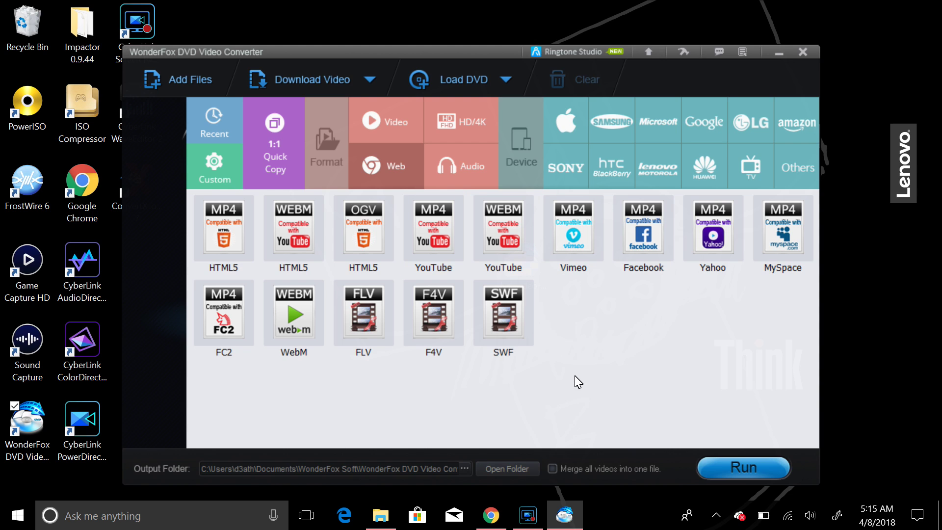
Choose the YouTube WEBM format, try YouTube MP4, then settle back on WEBM
click(503, 230)
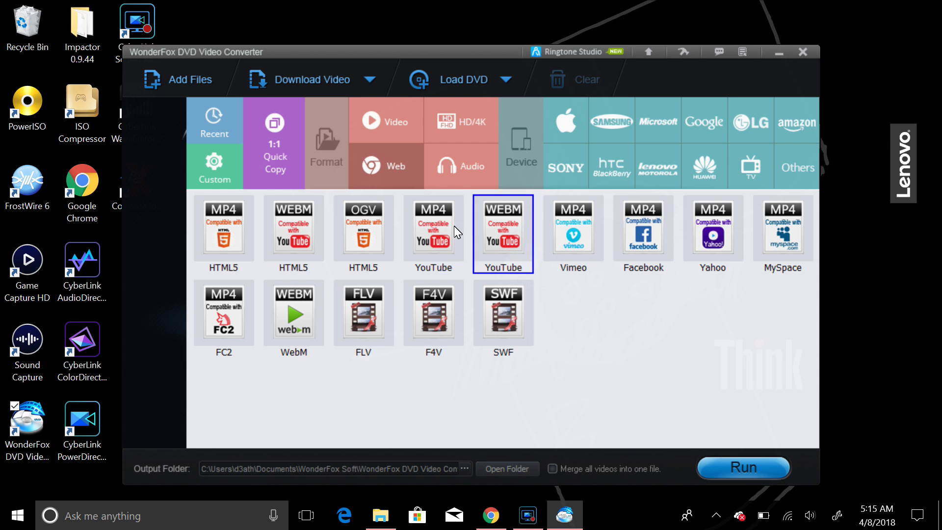
click(447, 239)
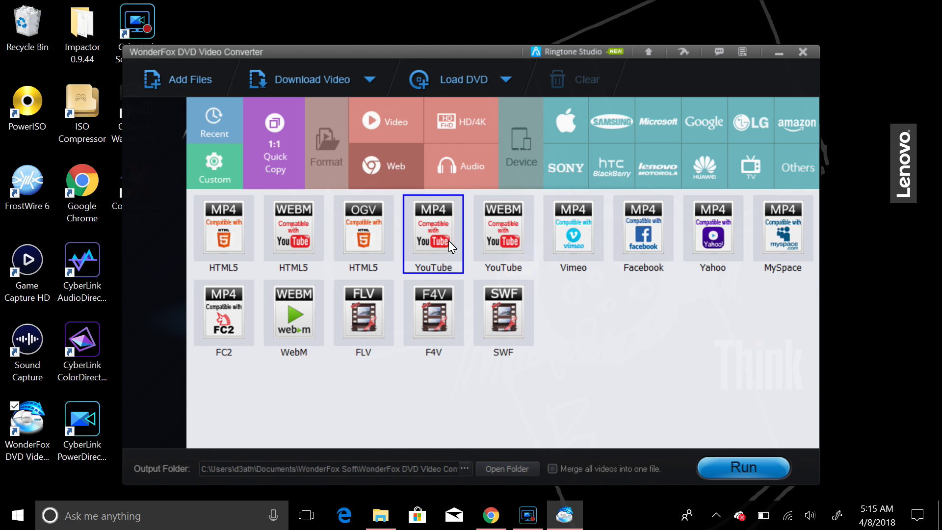
click(481, 234)
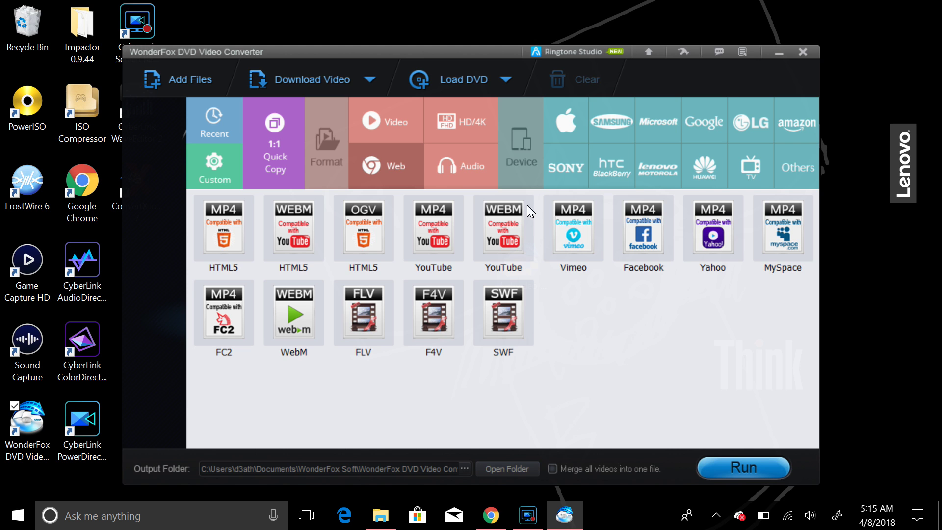
Switch the format picker to the audio output formats
click(446, 170)
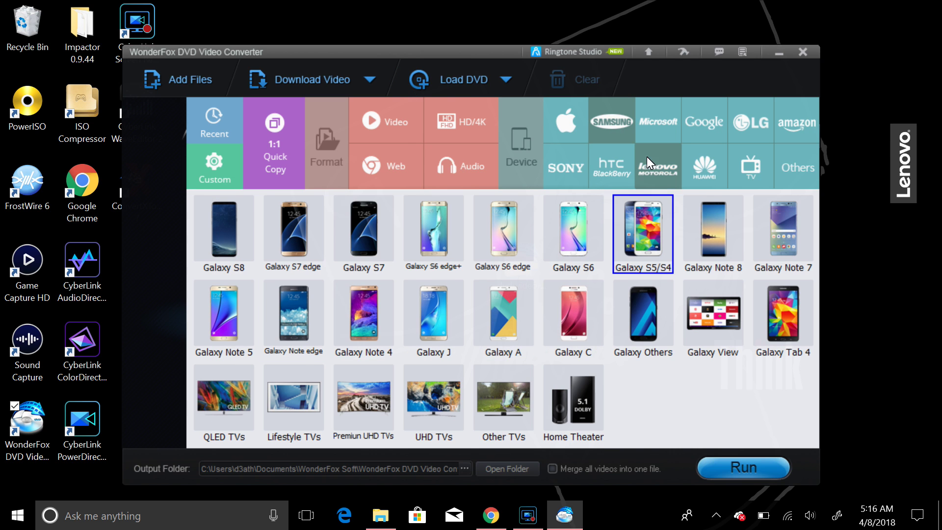
Browse the Microsoft and Google device presets, then close the format picker
click(660, 118)
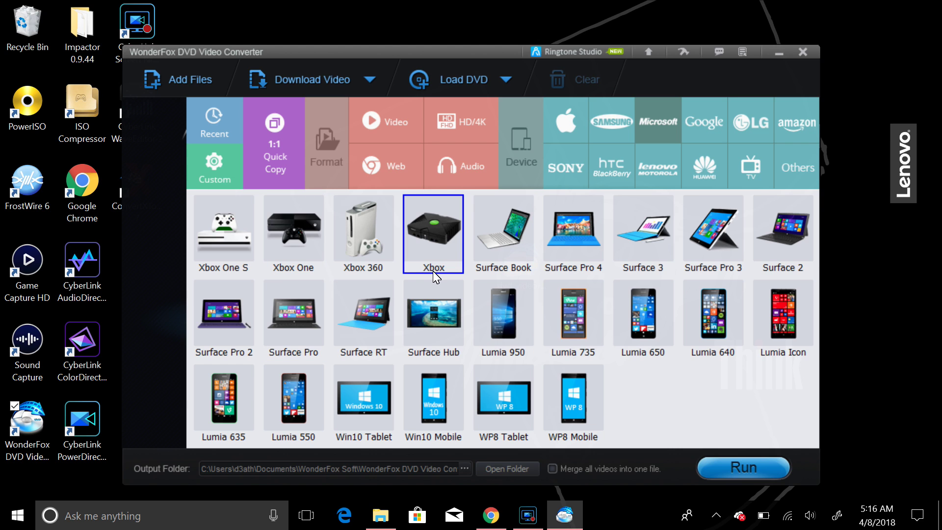
click(706, 122)
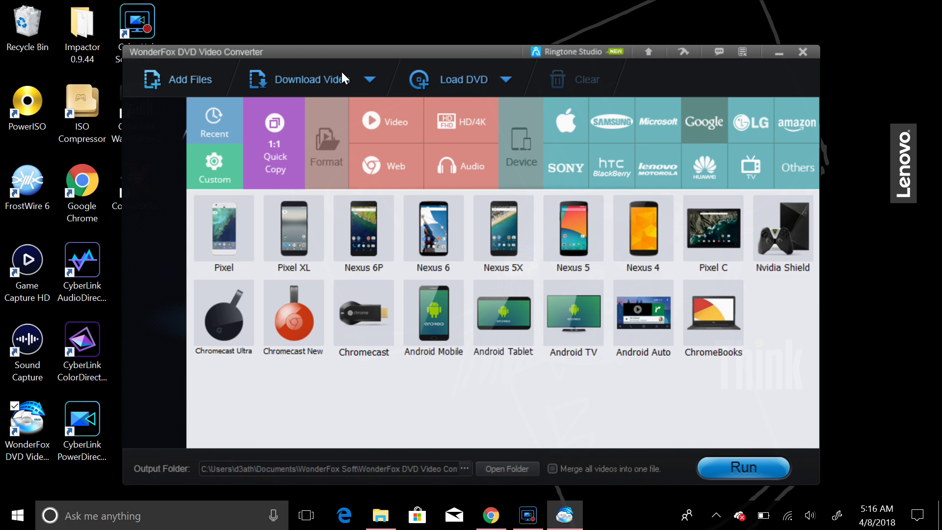
click(253, 52)
click(369, 80)
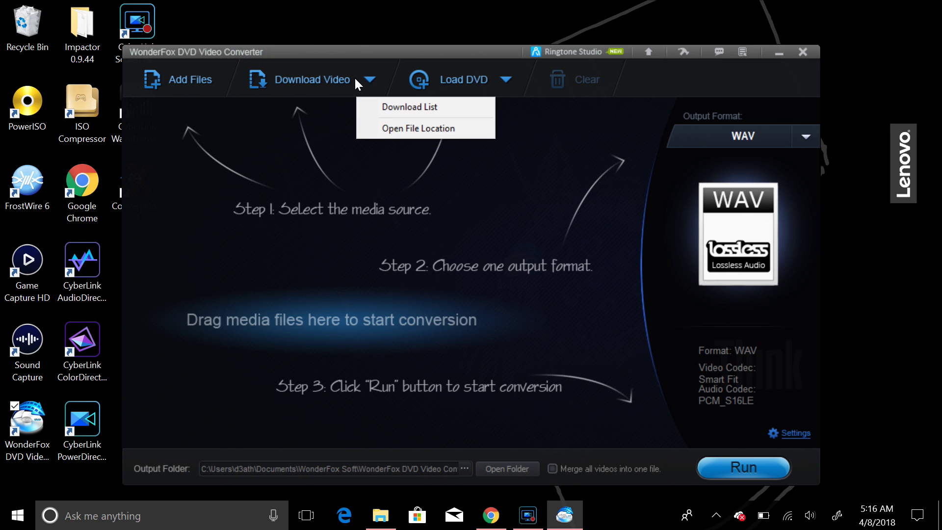
click(299, 79)
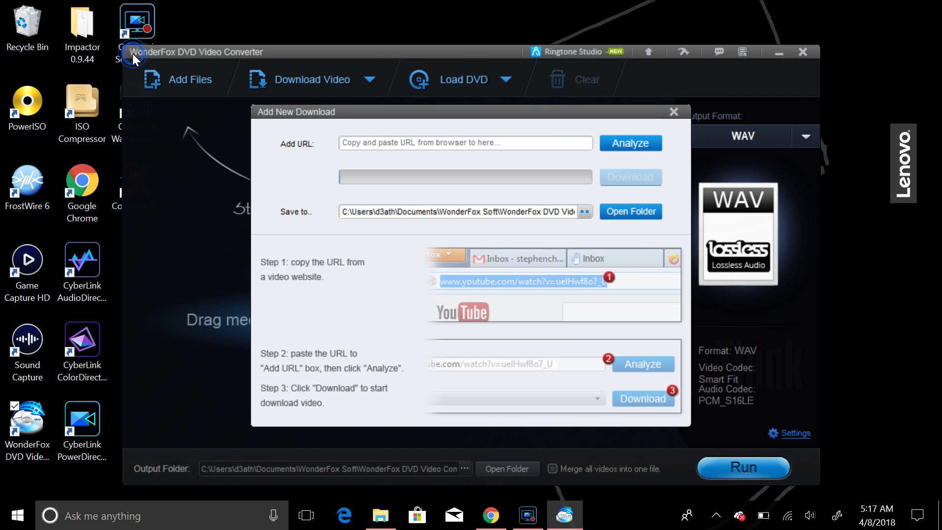
click(674, 112)
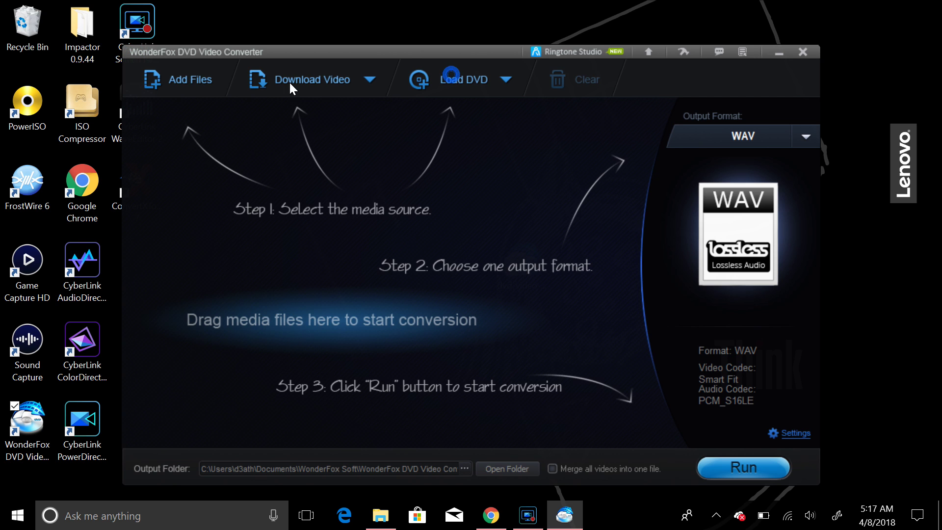
click(191, 79)
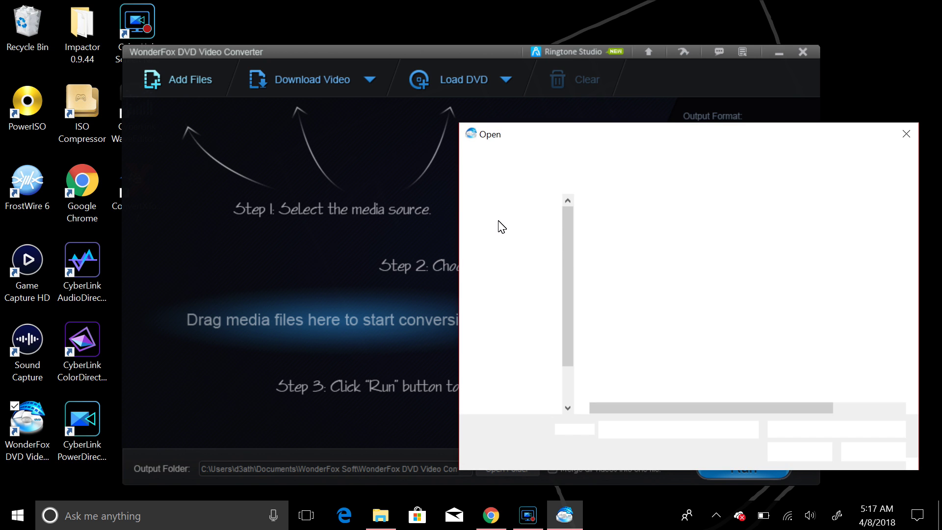
Cancel the file browser, DVD loading options and folder browser without adding anything
click(905, 134)
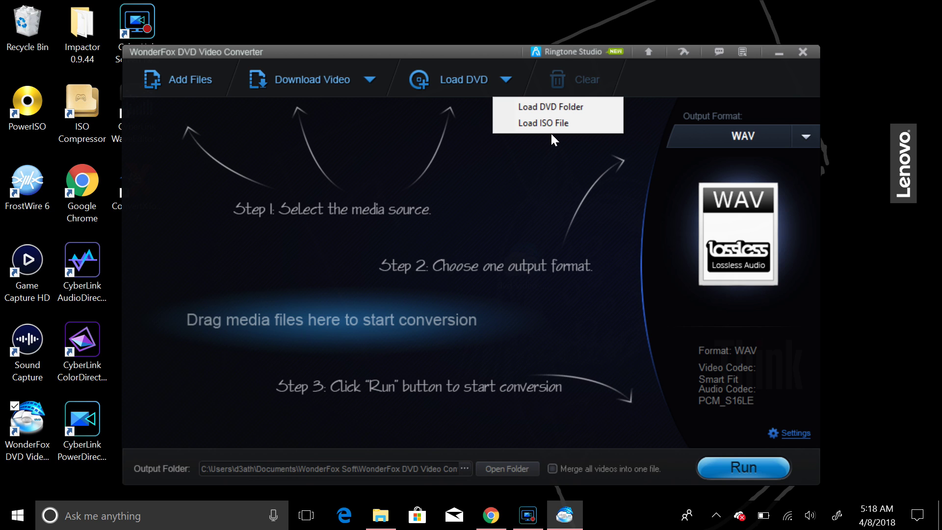
click(555, 107)
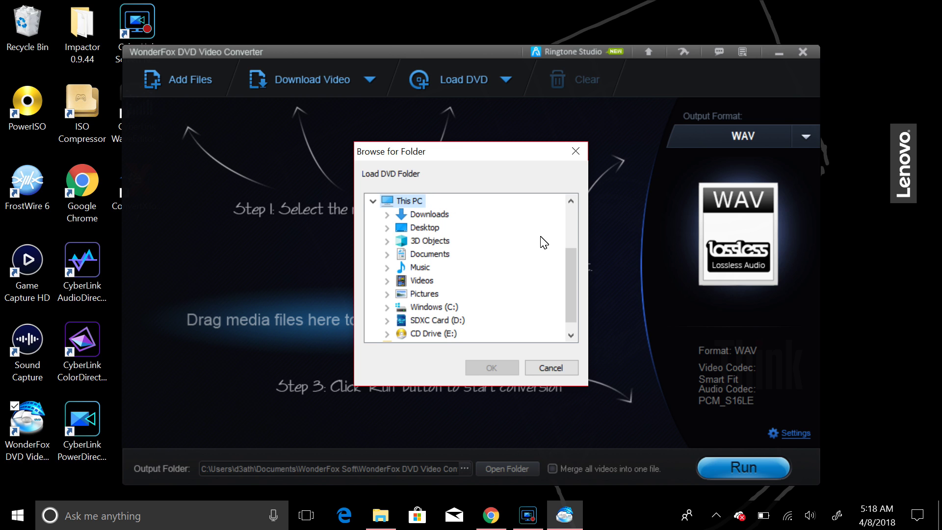
drag(572, 261, 572, 226)
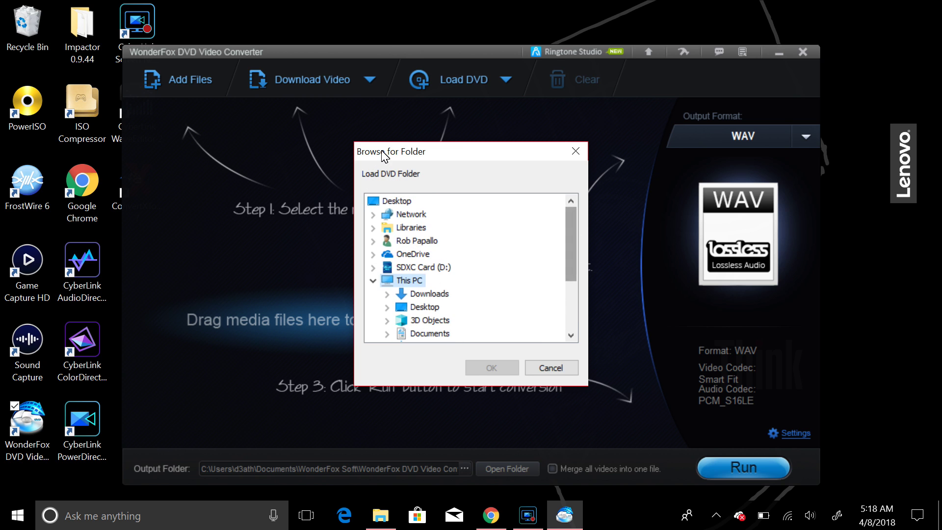
click(550, 368)
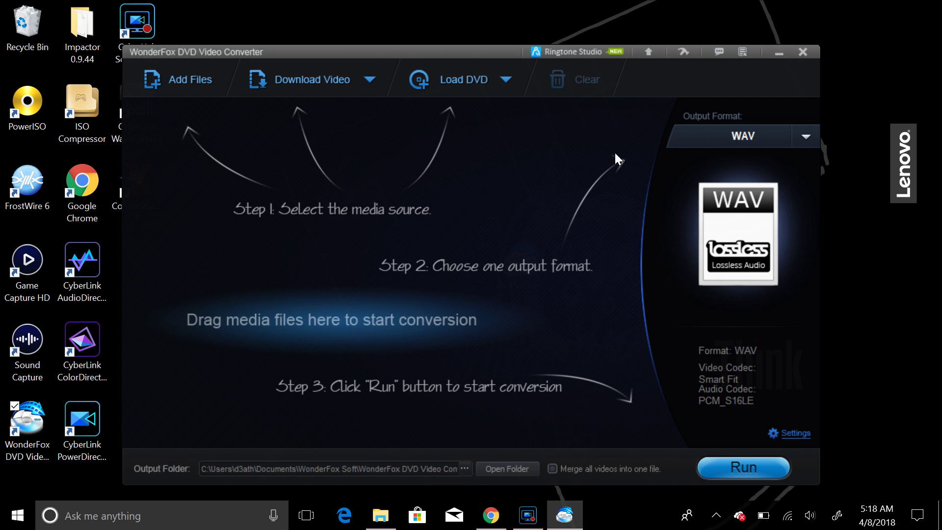
Move the converter window up and to the right on the desktop
drag(169, 51, 196, 28)
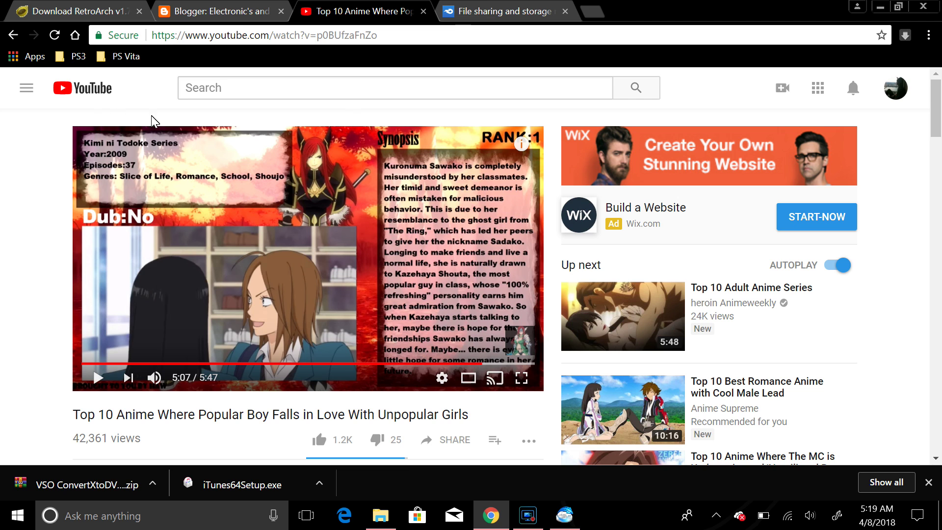
Browse YouTube's home and channel pages, then select the 'How to Install CFW 3.65 HENKaku Enso' video URL
click(26, 88)
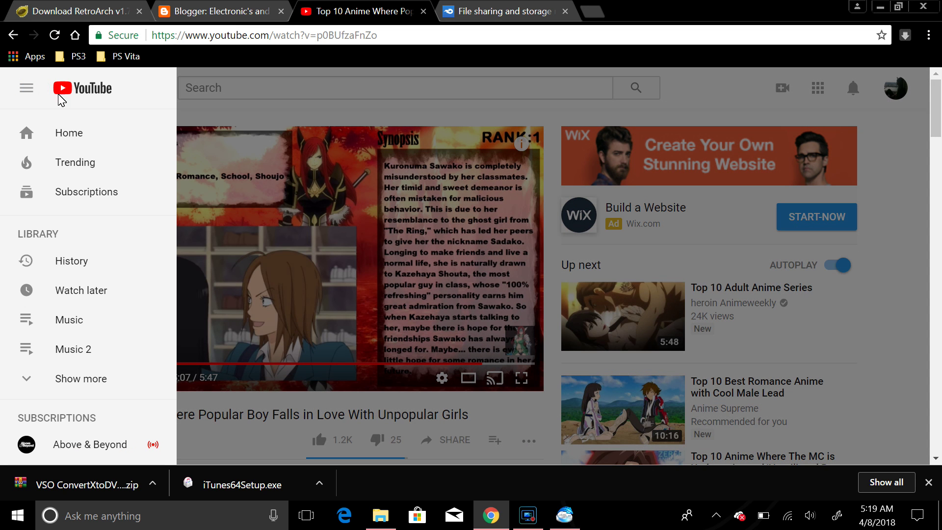
click(89, 92)
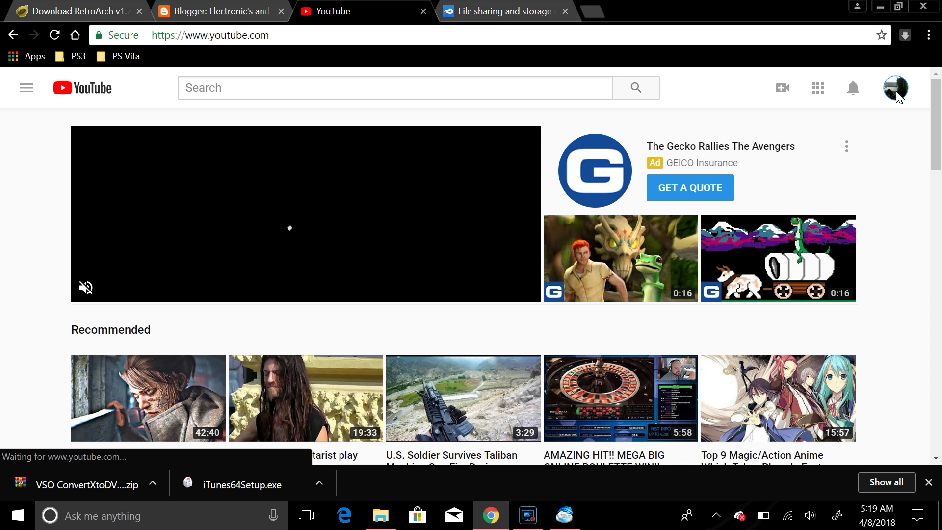
click(895, 92)
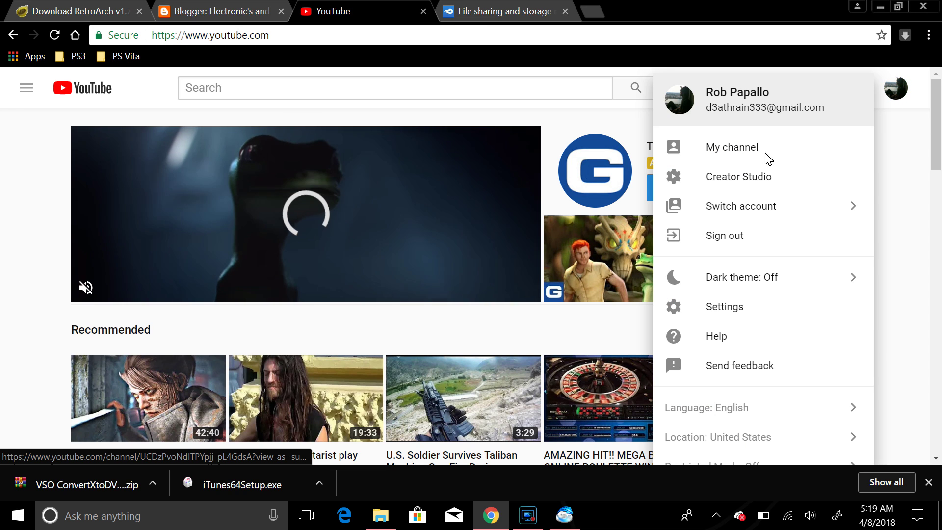
click(709, 148)
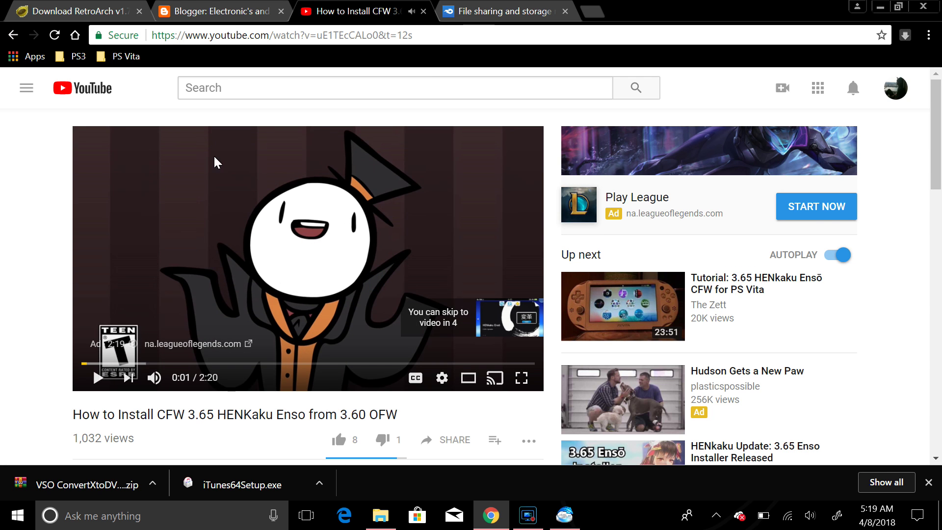
click(430, 38)
key(ctrl+c)
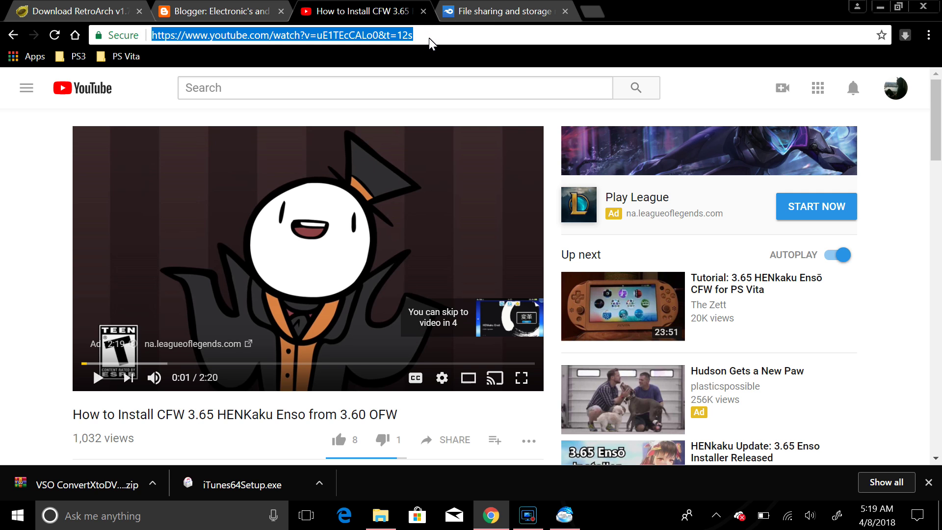
click(881, 7)
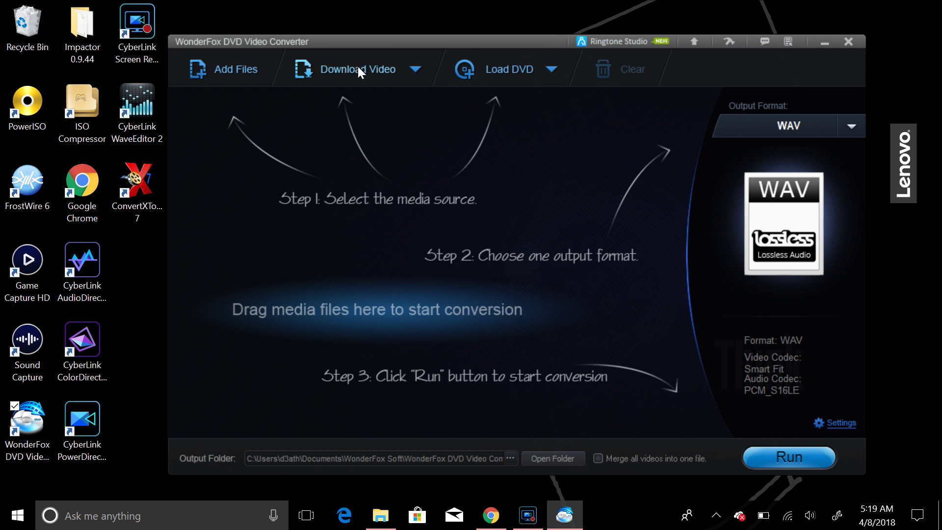
Paste the copied YouTube URL into a new download and analyze it
click(316, 71)
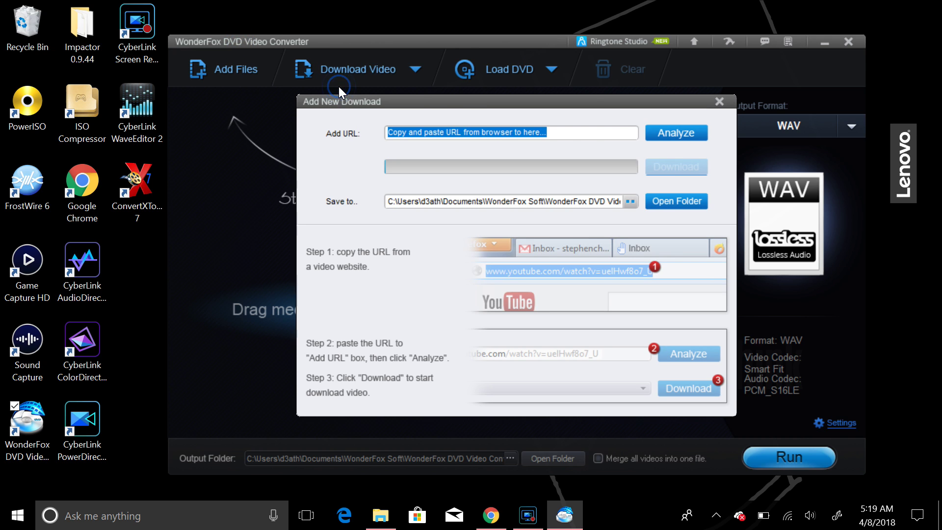
key(ctrl+v)
click(661, 128)
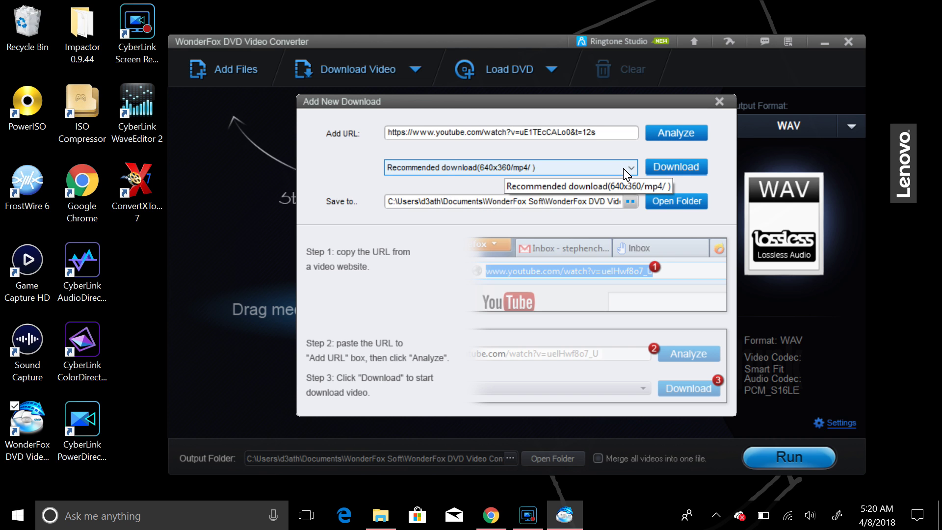
Choose the 854x480 mp4 63.74MB format and queue the download
click(631, 169)
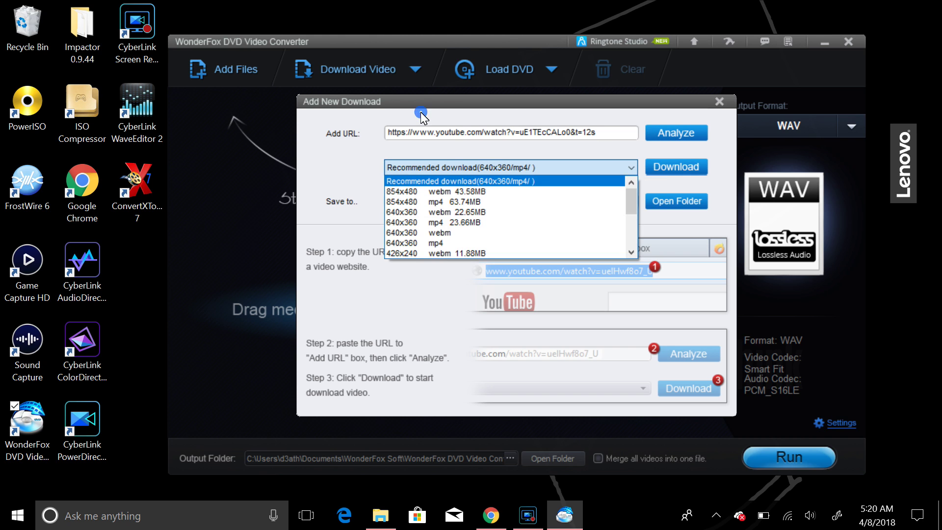
click(451, 202)
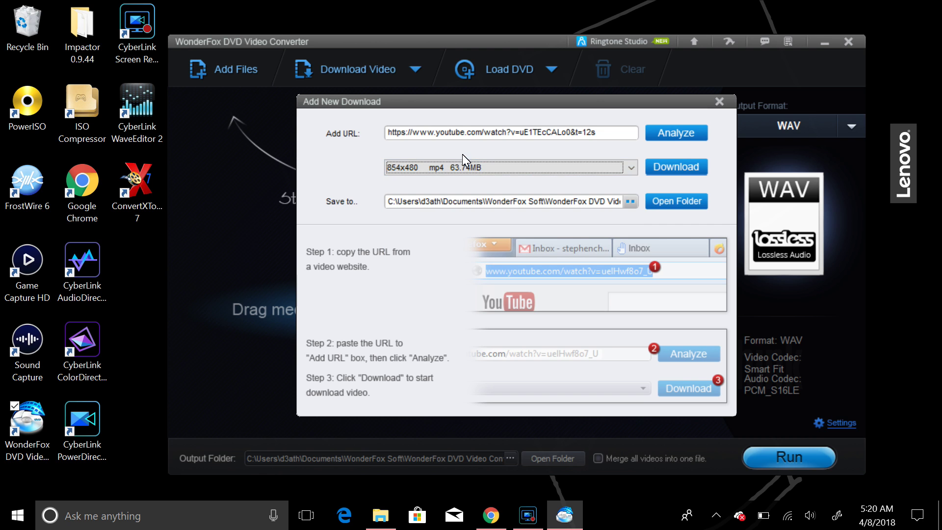
click(550, 175)
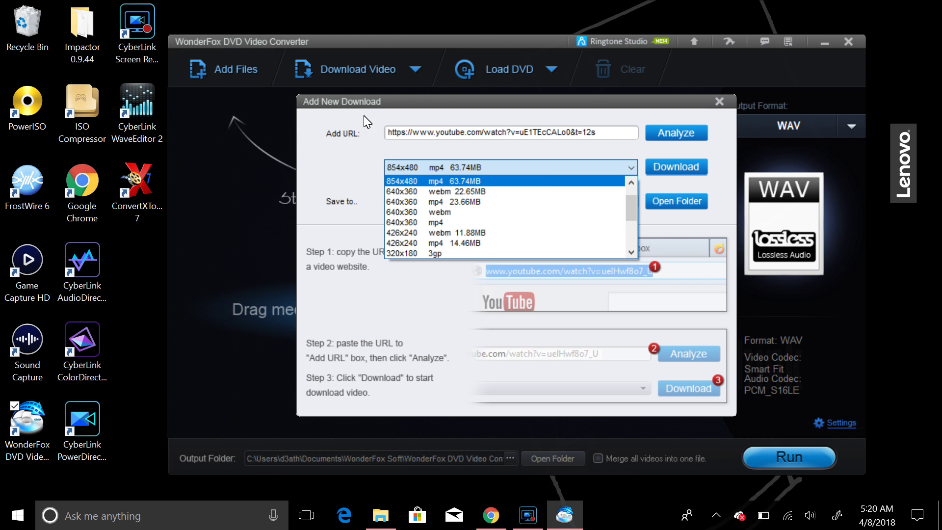
drag(632, 199, 632, 189)
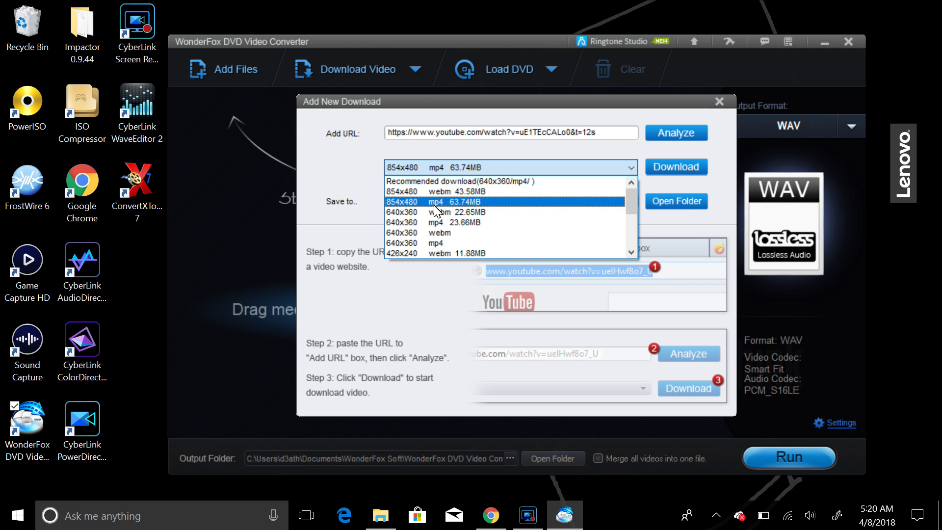
click(478, 201)
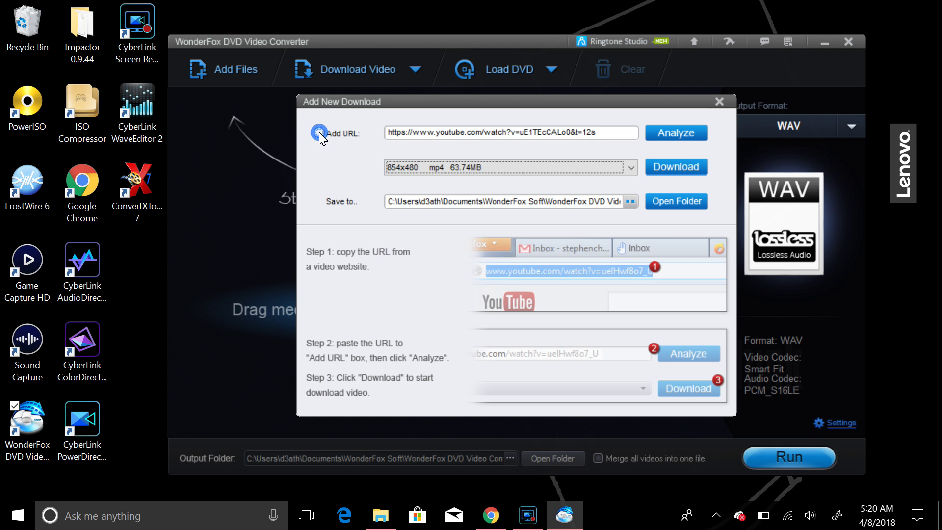
click(675, 167)
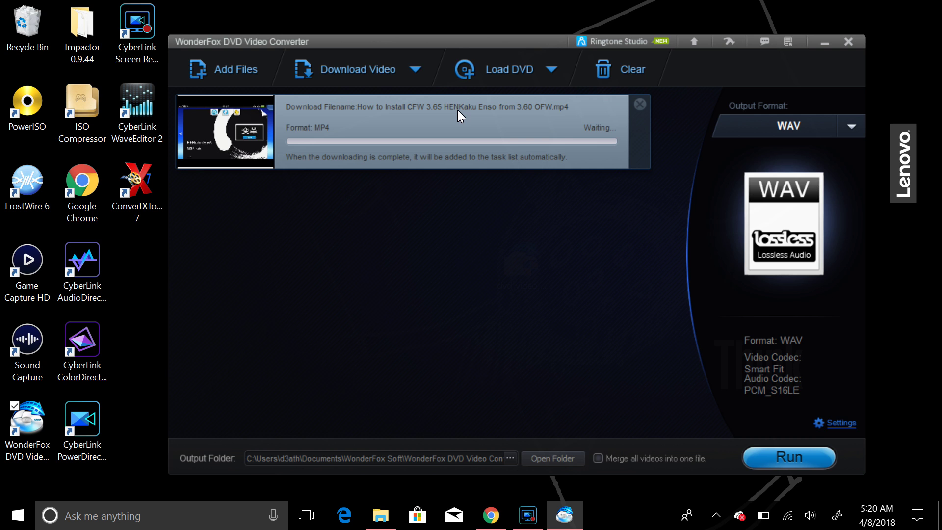
Delete the queued CFW video download task, confirming with Yes in the Tips dialog
click(640, 104)
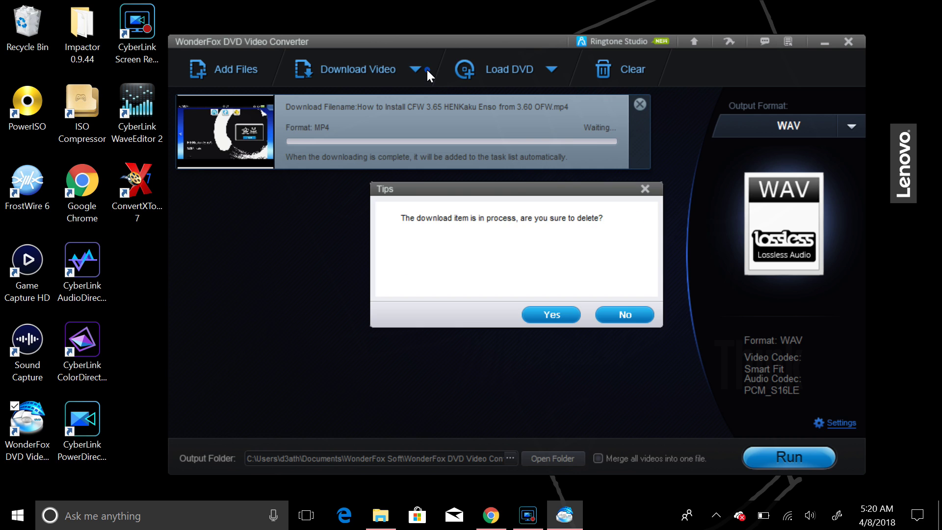
click(558, 316)
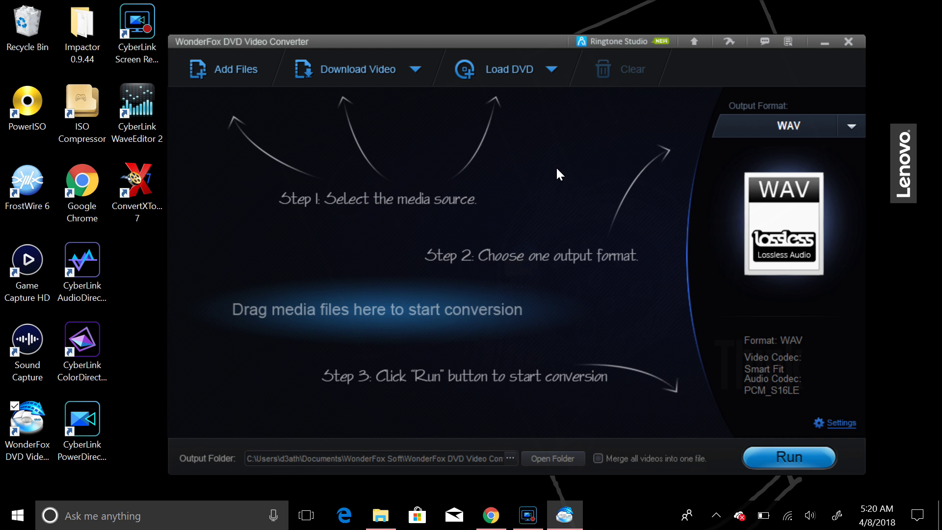